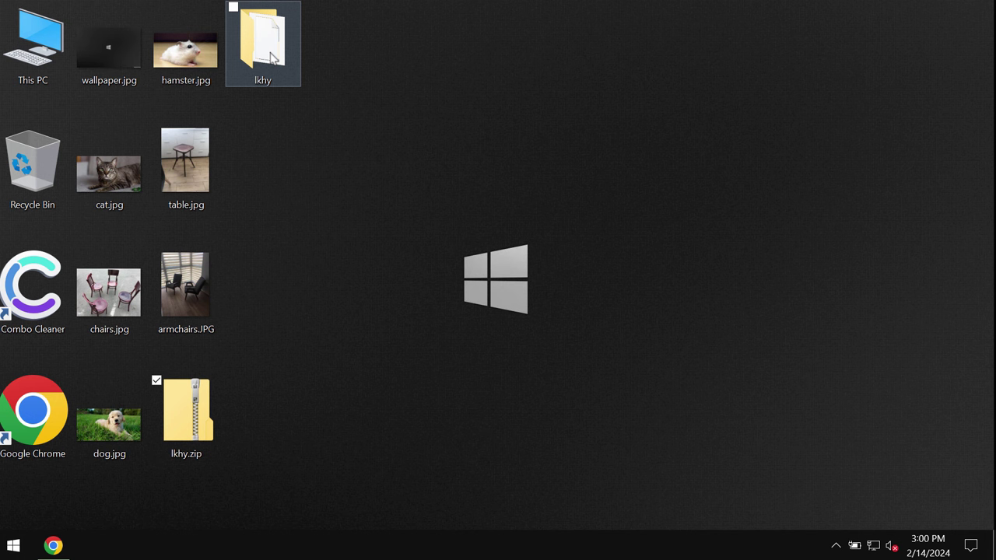
View table.jpg, wallpaper.jpg and chairs.jpg in Photo Viewer, confirming they open normally
{"action": "double_click", "coordinate": [187, 180]}
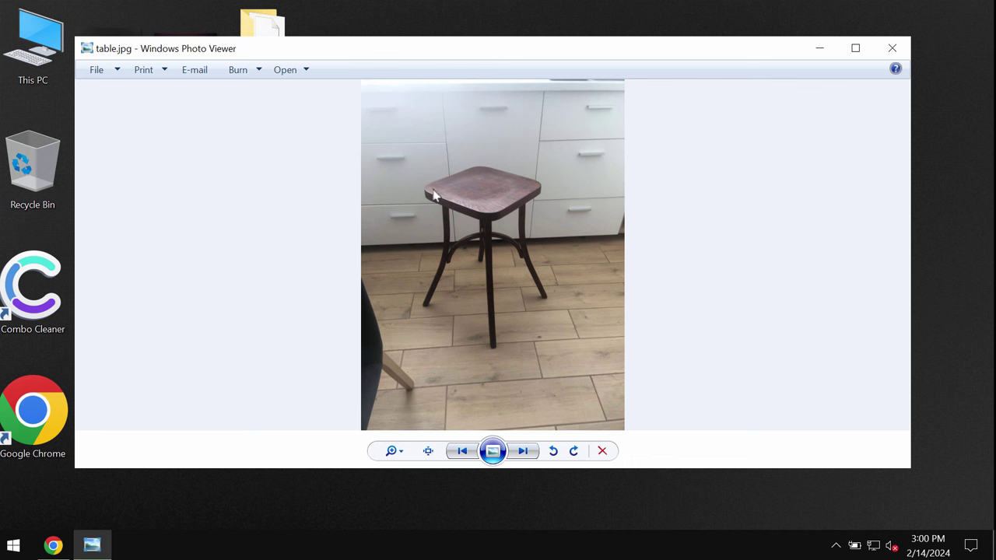
{"action": "left_click", "coordinate": [889, 46]}
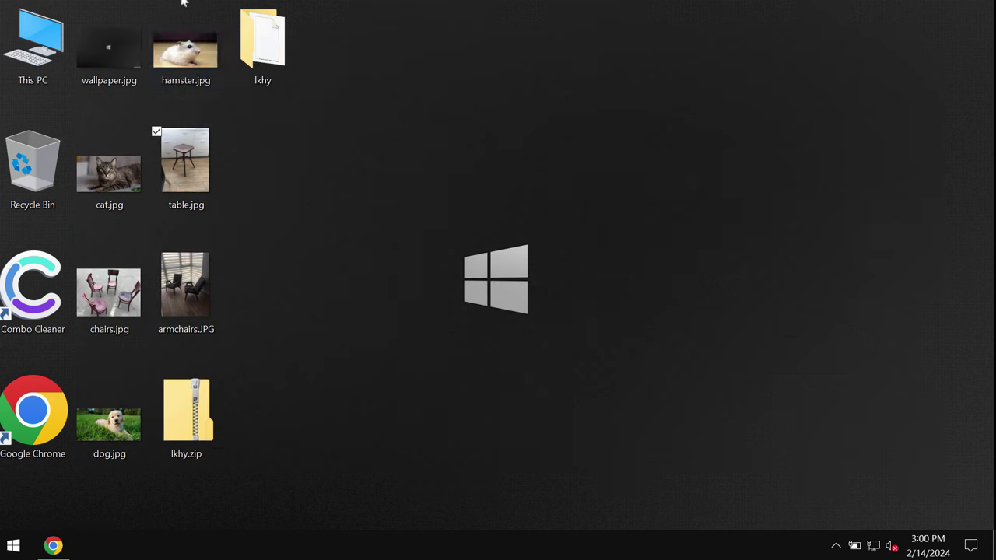
{"action": "double_click", "coordinate": [101, 84]}
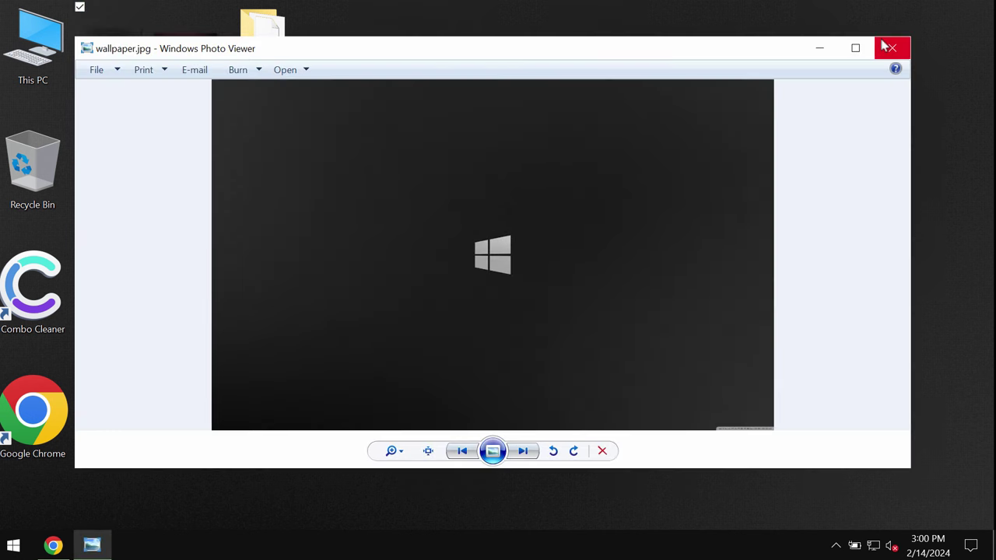
{"action": "left_click", "coordinate": [889, 48]}
{"action": "double_click", "coordinate": [109, 289]}
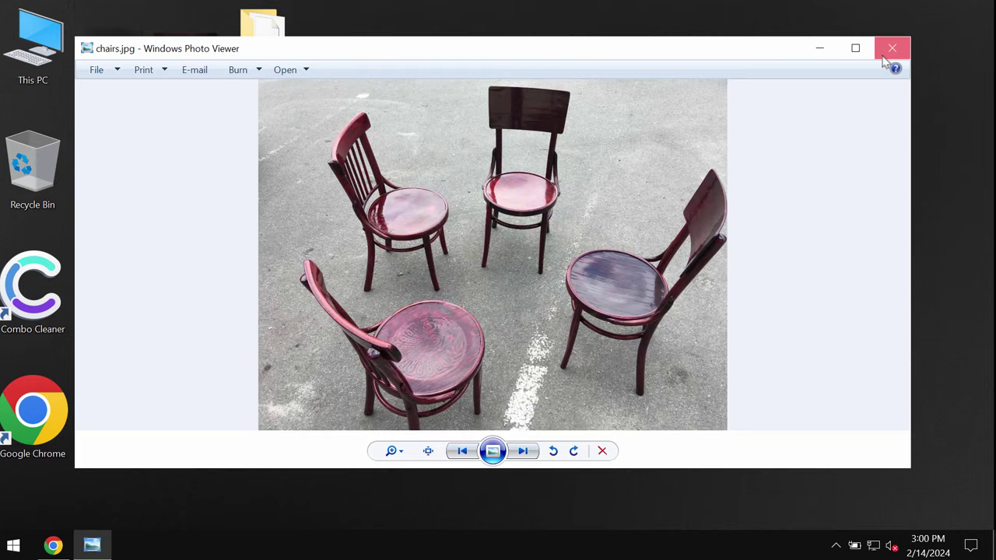
{"action": "left_click", "coordinate": [891, 48]}
{"action": "left_click", "coordinate": [322, 296]}
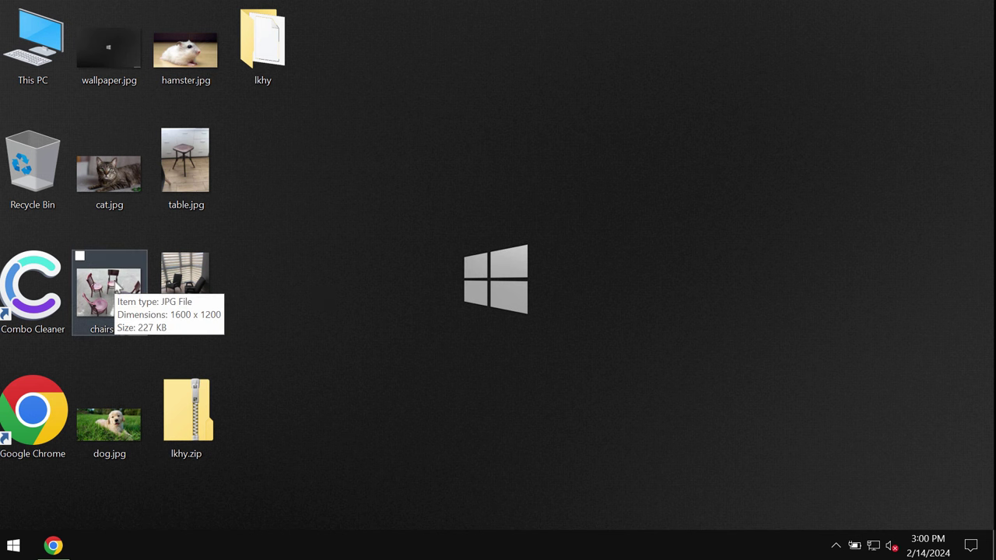
{"action": "double_click", "coordinate": [114, 286]}
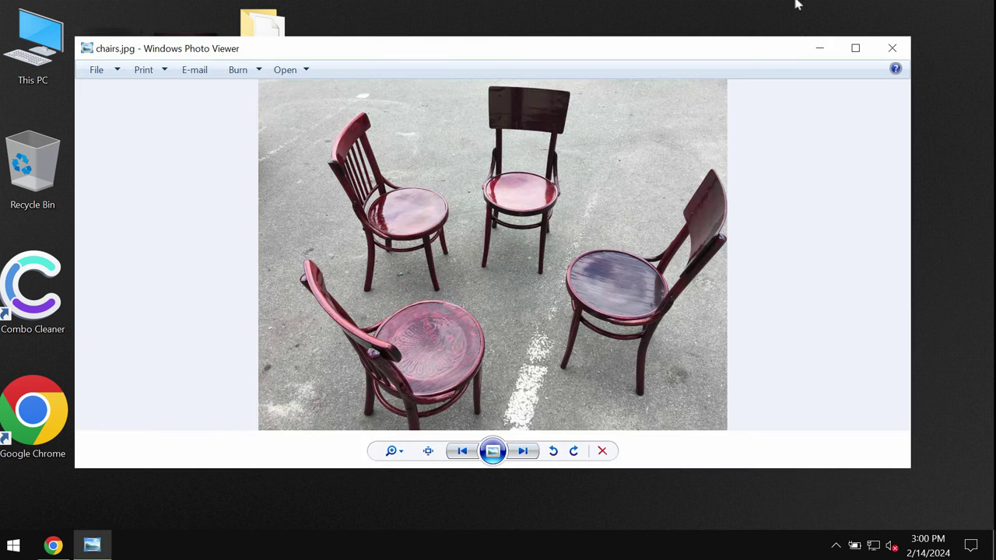
{"action": "left_click", "coordinate": [892, 49]}
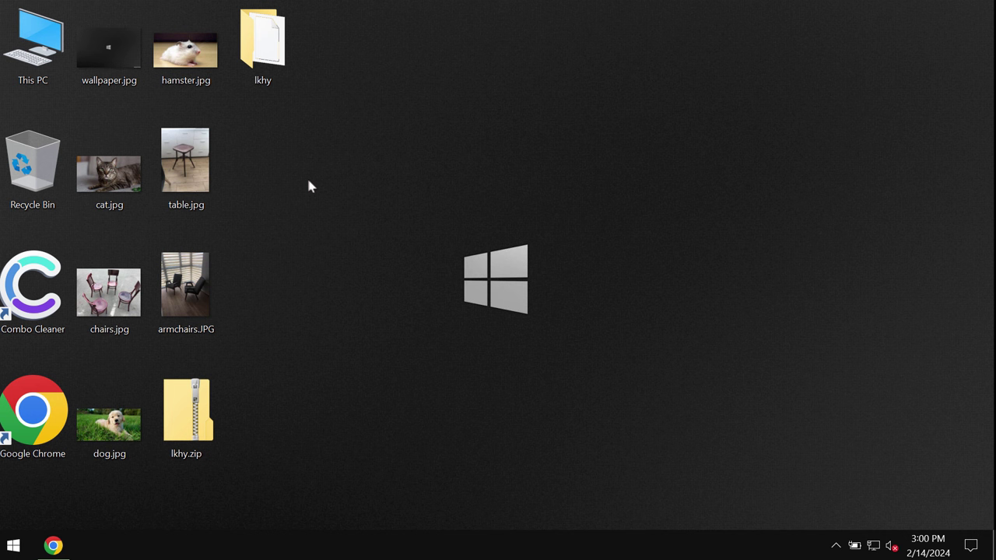
Run the executable inside the lkhy folder and close the folder window
{"action": "double_click", "coordinate": [281, 35]}
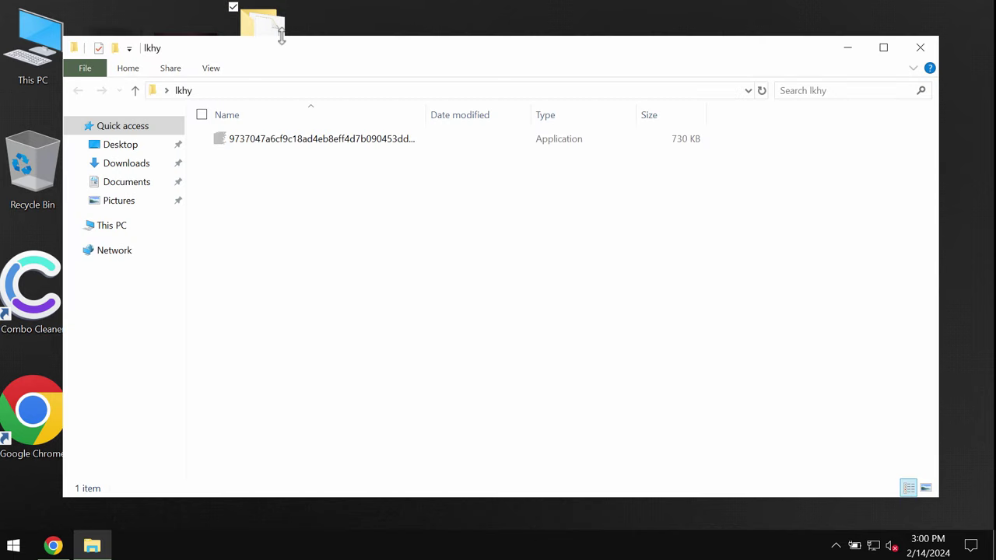
{"action": "double_click", "coordinate": [300, 138]}
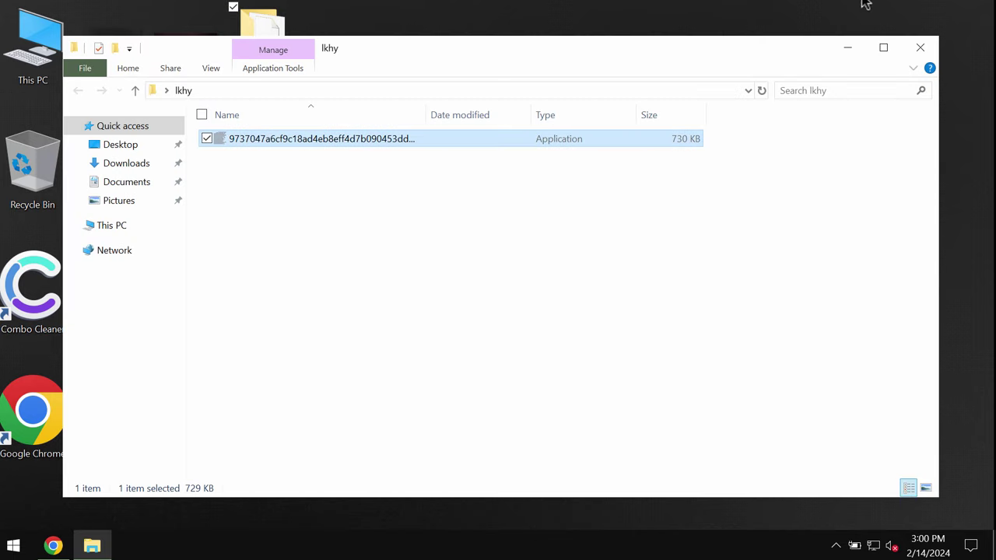
{"action": "left_click", "coordinate": [918, 46]}
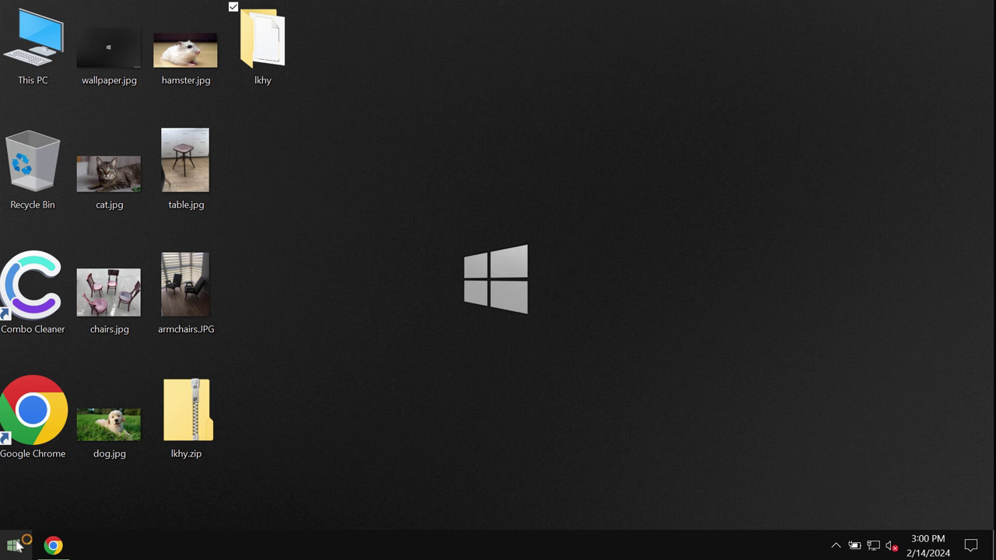
Sign out of Windows from the Start right-click menu, then sign back in
{"action": "right_click", "coordinate": [16, 545]}
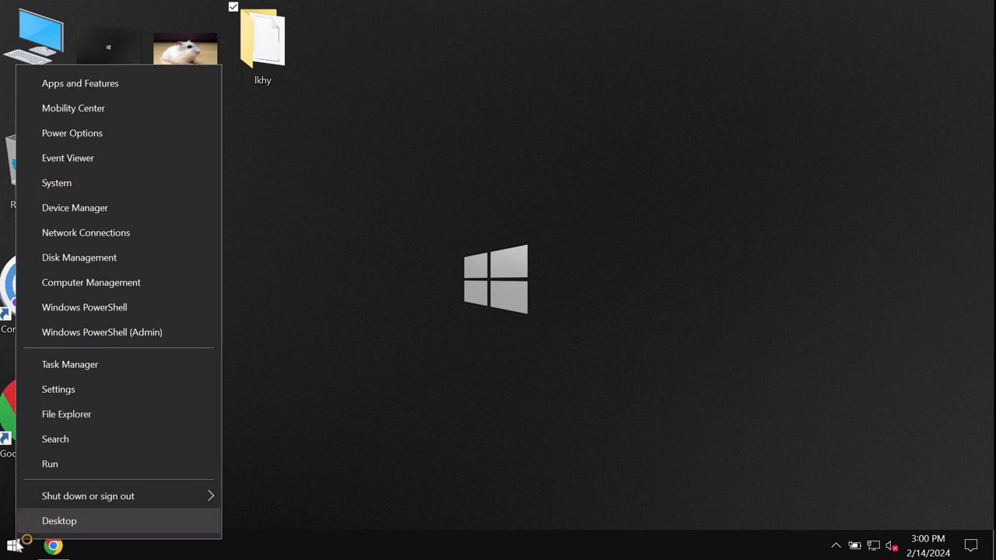
{"action": "mouse_move", "coordinate": [66, 498]}
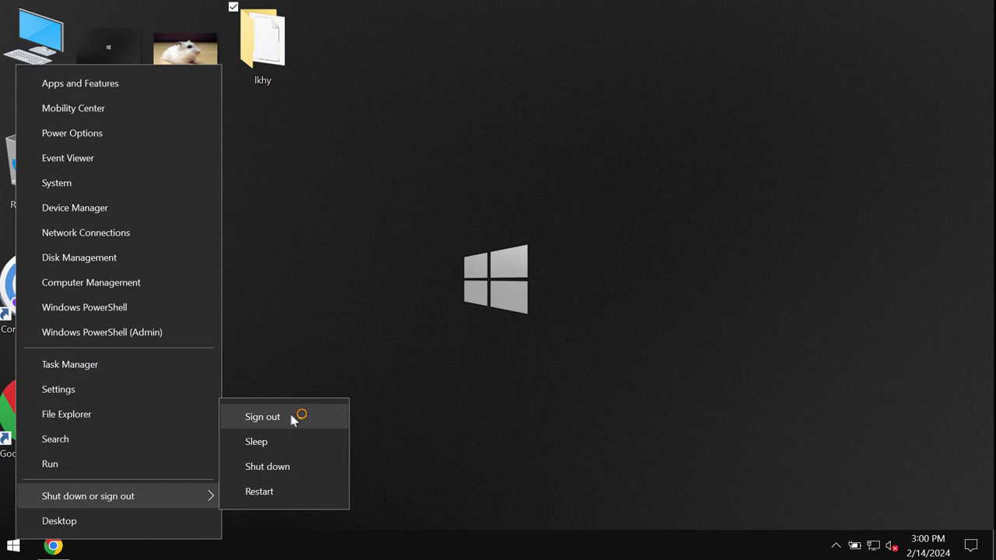
{"action": "left_click", "coordinate": [292, 420]}
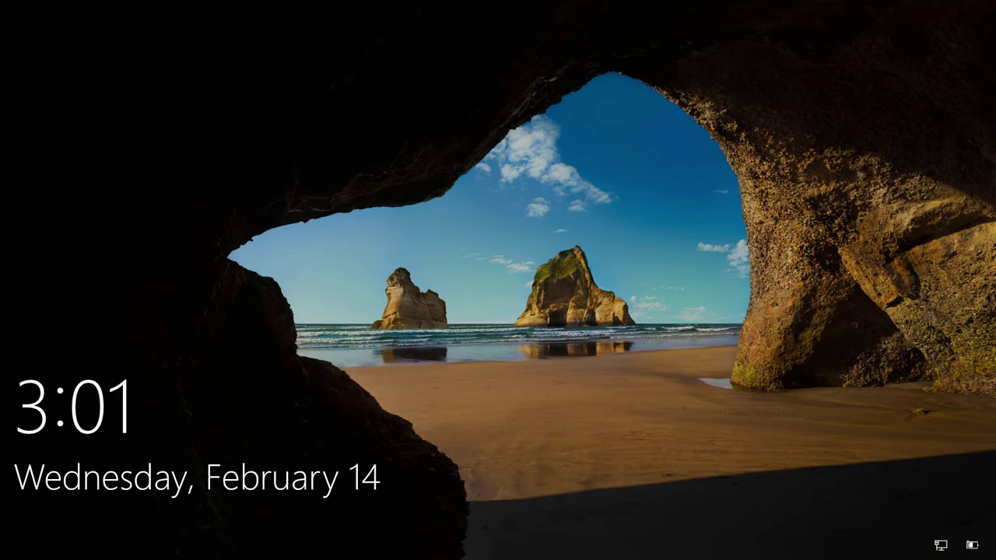
{"action": "left_click", "coordinate": [500, 451]}
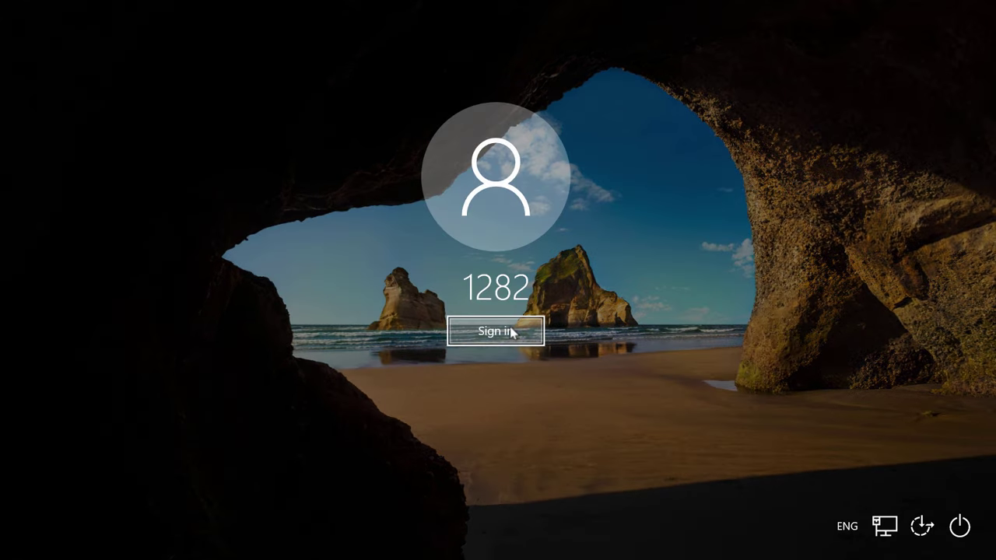
{"action": "left_click", "coordinate": [511, 331]}
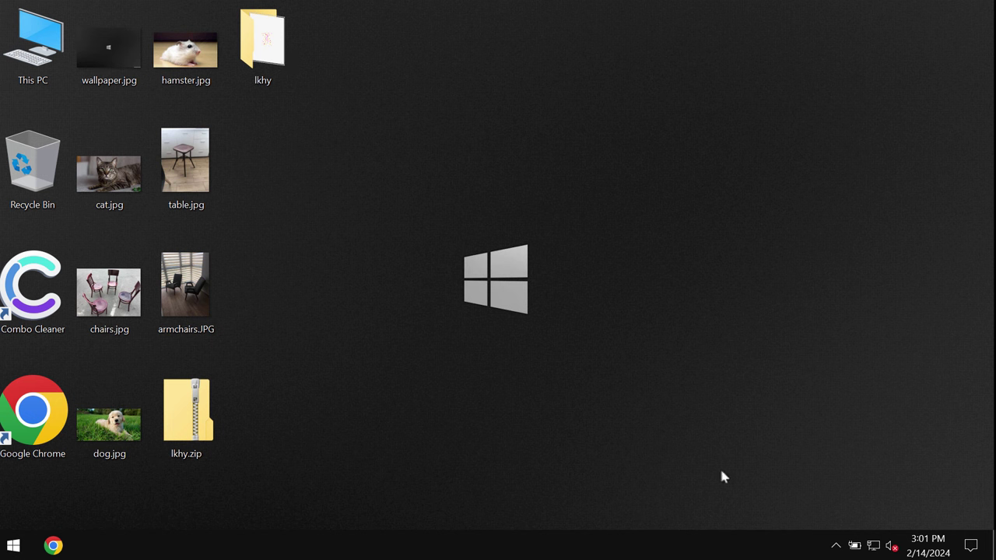
Launch Task Manager from the taskbar menu and move it right, clear of the desktop icons
{"action": "right_click", "coordinate": [779, 537]}
{"action": "left_click", "coordinate": [804, 469]}
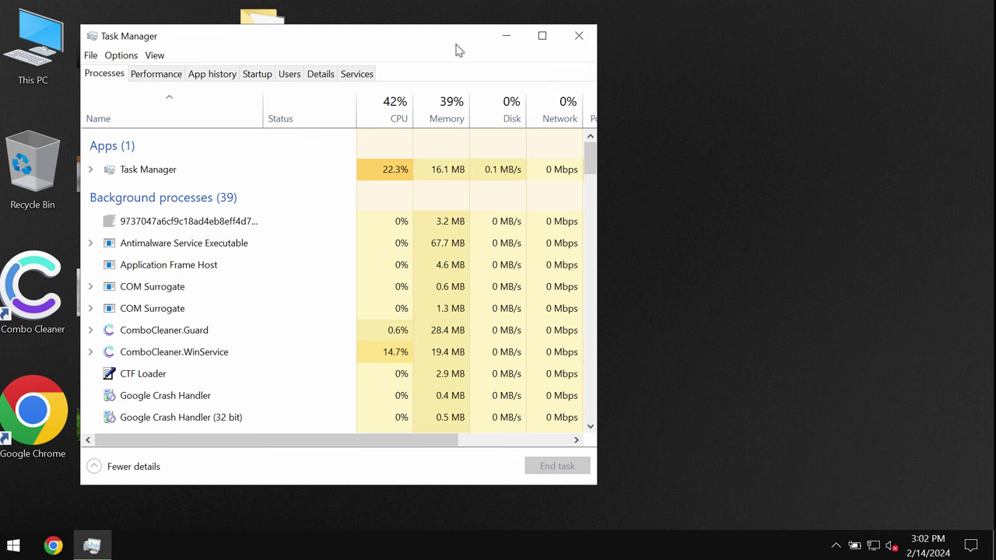
{"action": "left_click_drag", "start_coordinate": [458, 50], "coordinate": [712, 50]}
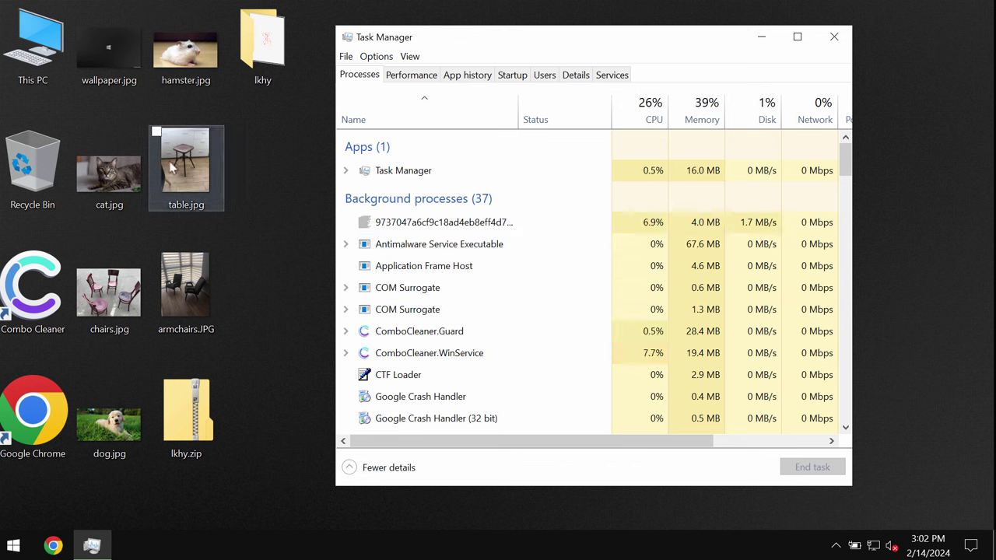
Try opening lkhy.zip.lkhy, cat.jpg.lkhy and chairs.jpg.lkhy, which Windows can't open, and close Task Manager
{"action": "double_click", "coordinate": [172, 167]}
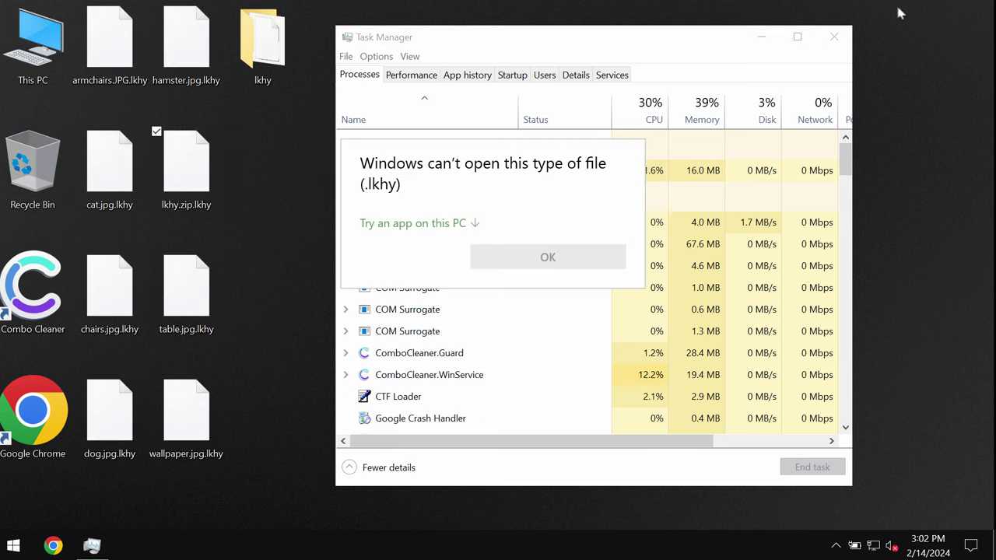
{"action": "left_click", "coordinate": [838, 40]}
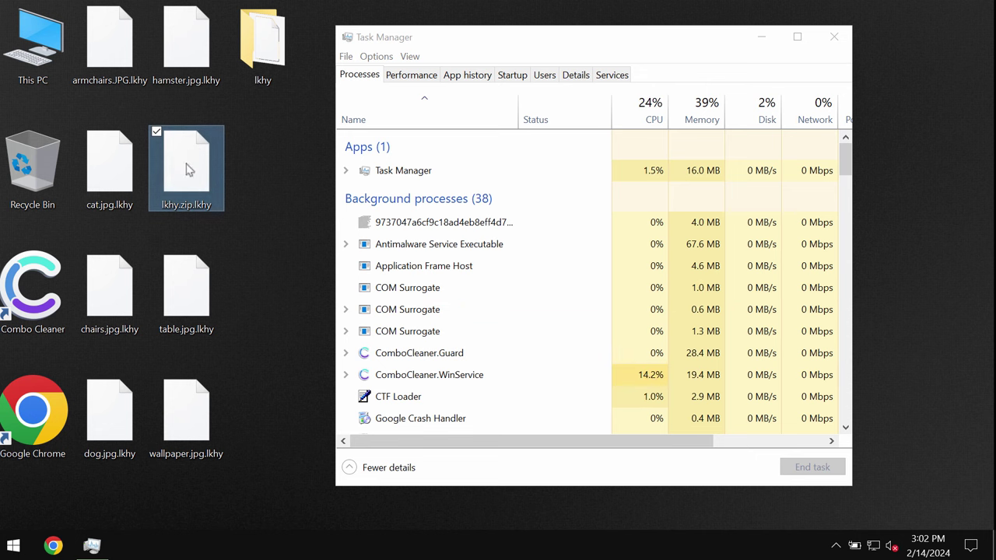
{"action": "double_click", "coordinate": [120, 169]}
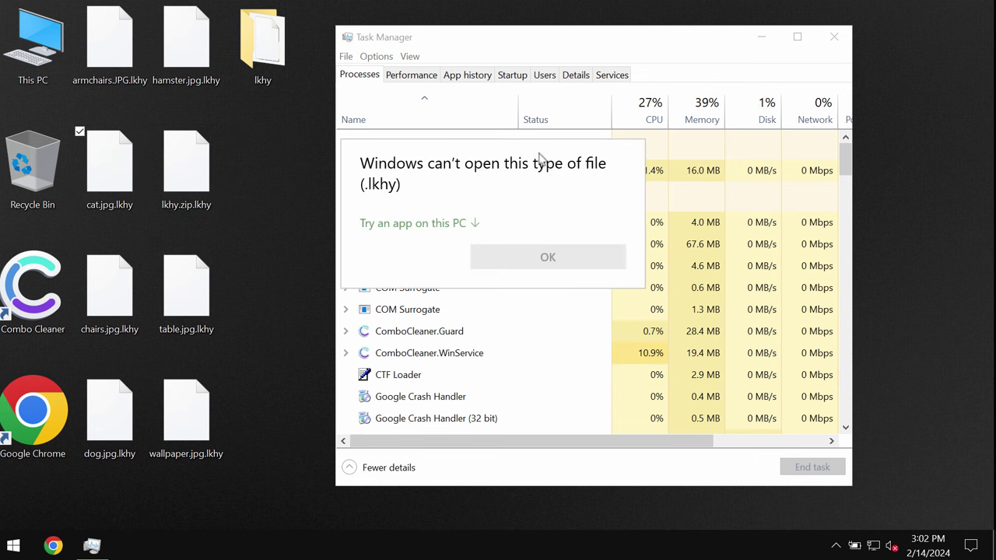
{"action": "left_click", "coordinate": [834, 37]}
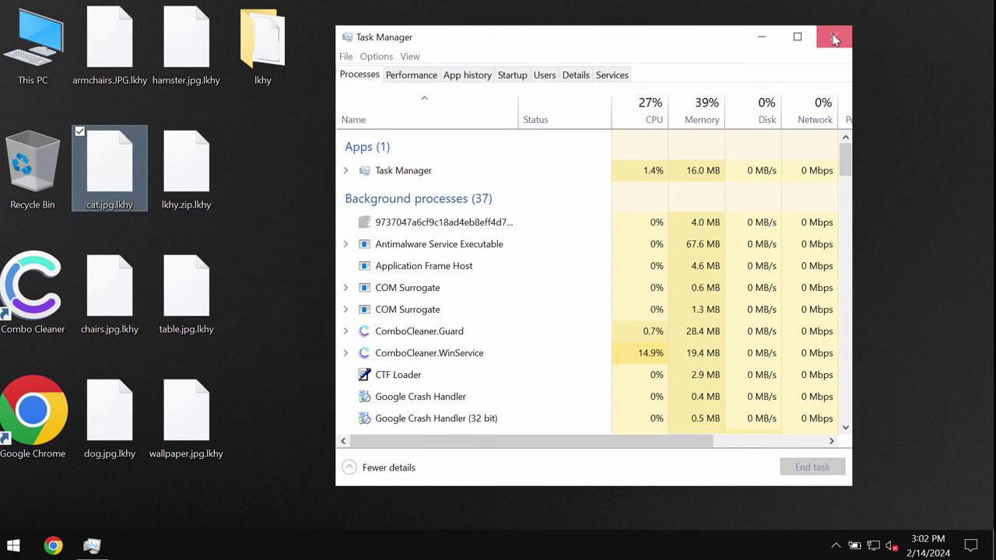
{"action": "left_click", "coordinate": [833, 37]}
{"action": "double_click", "coordinate": [108, 289]}
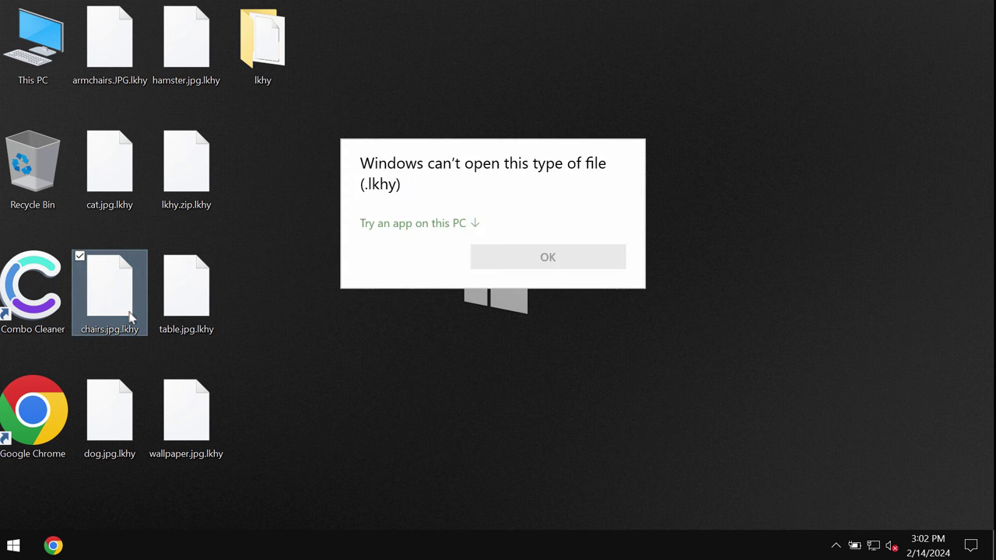
{"action": "left_click", "coordinate": [640, 97]}
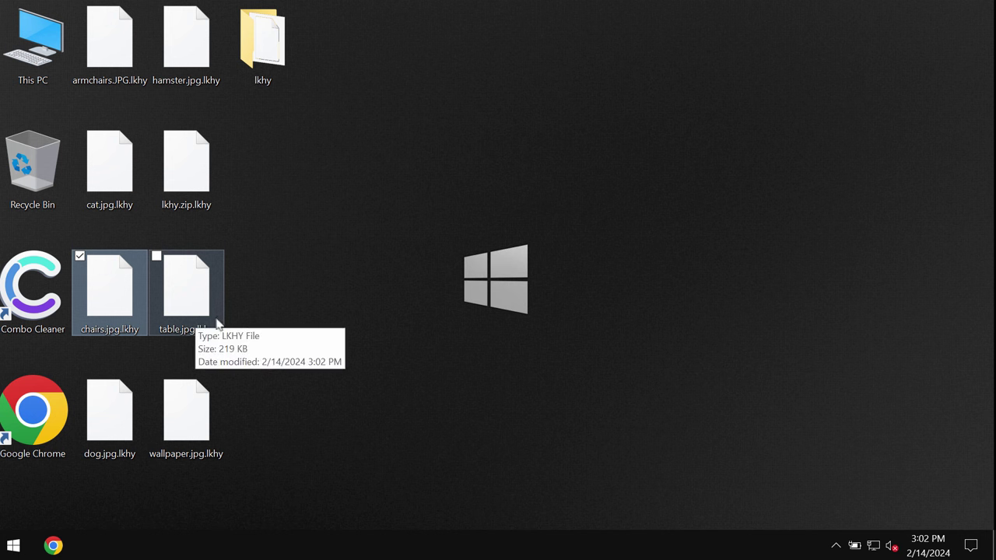
{"action": "left_click", "coordinate": [265, 268]}
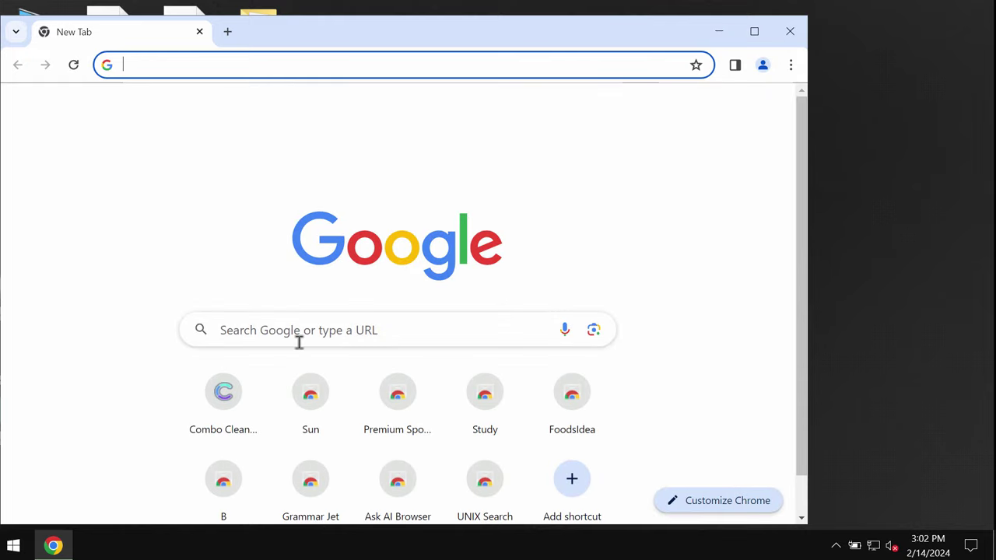
Load combocleaner.com in a maximized Chrome, minimize it, and launch the Combo Cleaner desktop app
{"action": "left_click", "coordinate": [233, 398]}
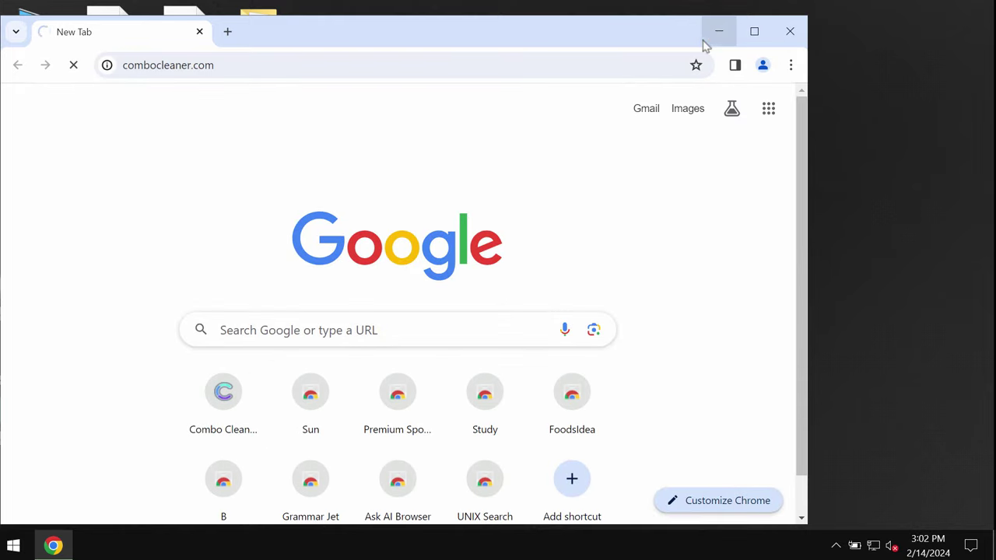
{"action": "left_click", "coordinate": [754, 32]}
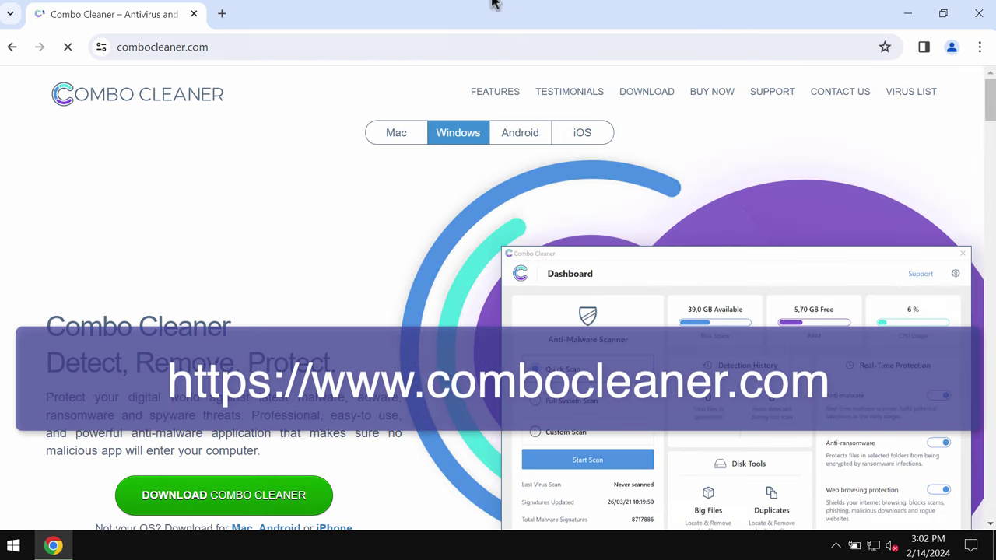
{"action": "left_click", "coordinate": [418, 41]}
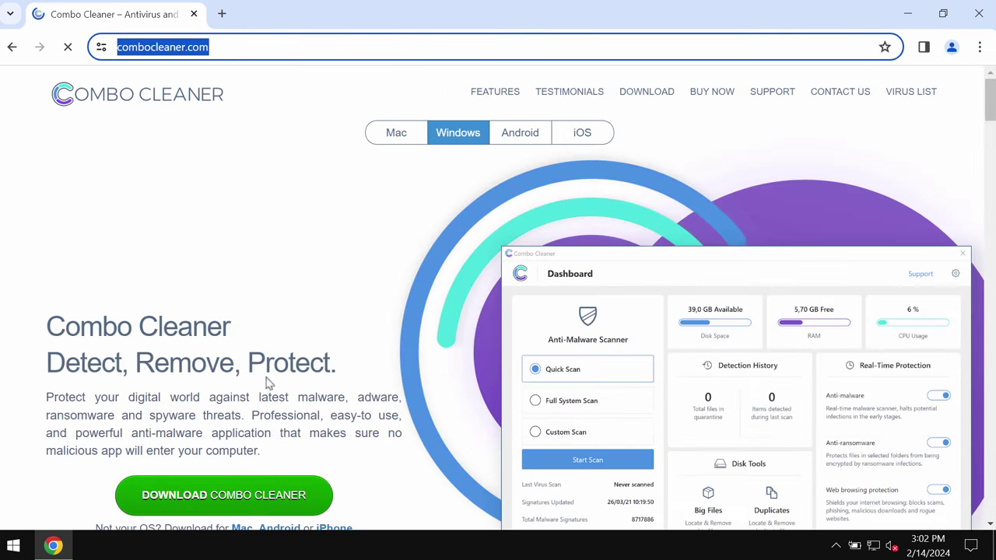
{"action": "left_click", "coordinate": [911, 17]}
{"action": "double_click", "coordinate": [53, 290]}
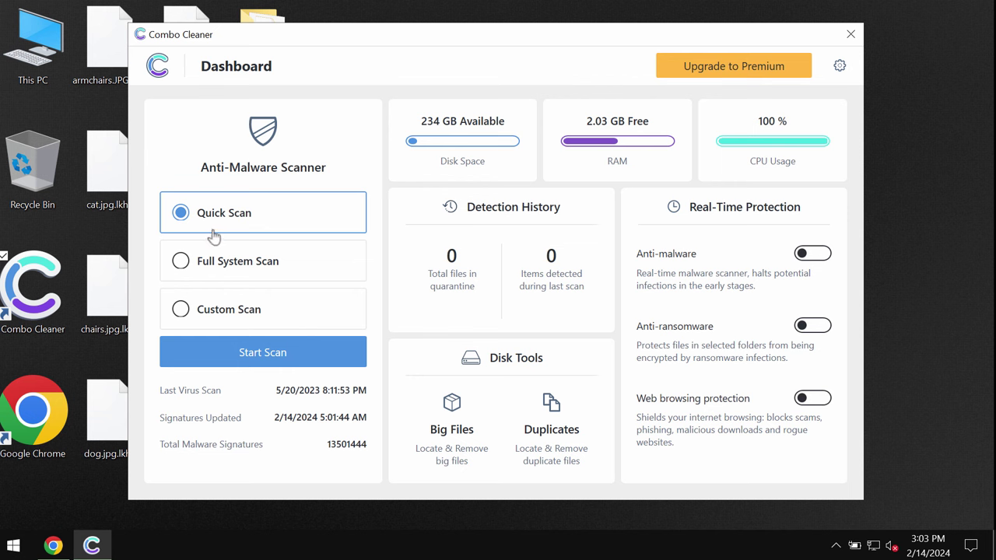
Start a Quick Scan in Combo Cleaner, then view the Premium upgrade page
{"action": "left_click", "coordinate": [250, 354]}
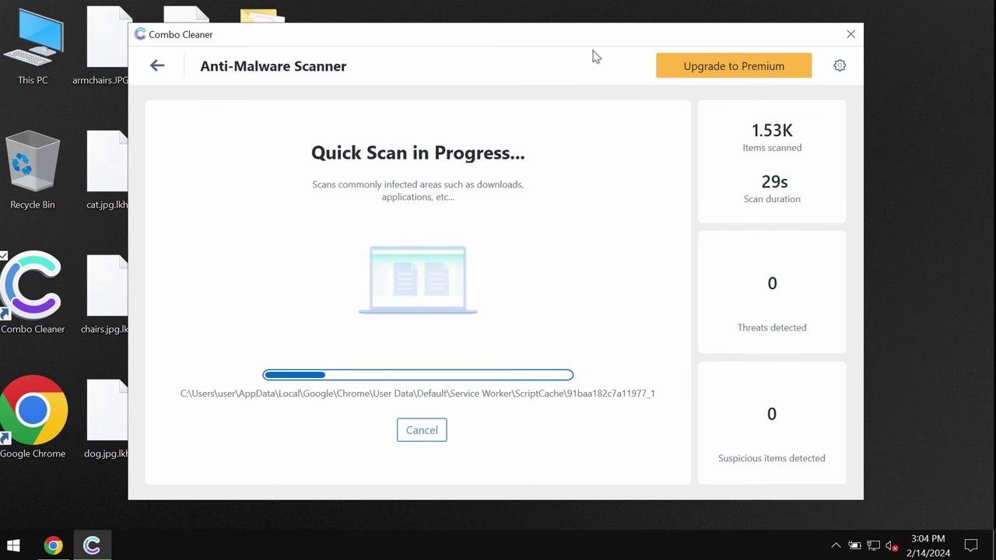
{"action": "left_click", "coordinate": [741, 70]}
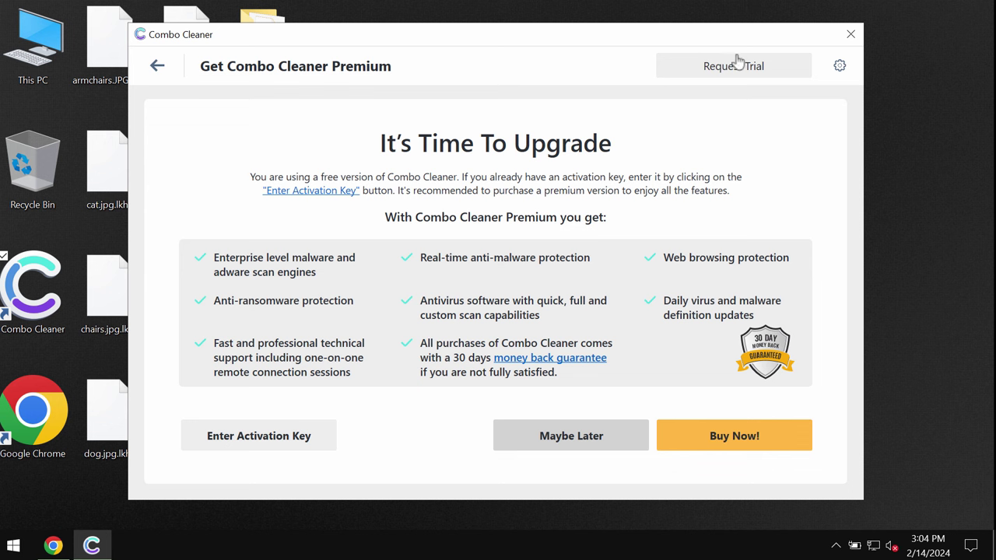
Go back to the scan and show the Anti-Ransomware settings, with no protected folders or trusted programs
{"action": "left_click", "coordinate": [155, 68]}
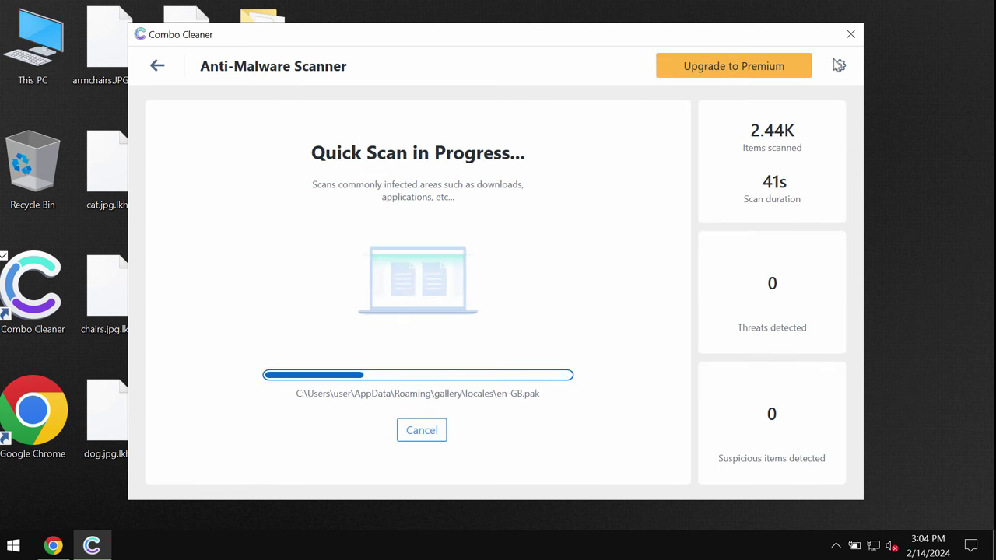
{"action": "left_click", "coordinate": [839, 66]}
{"action": "left_click", "coordinate": [435, 130]}
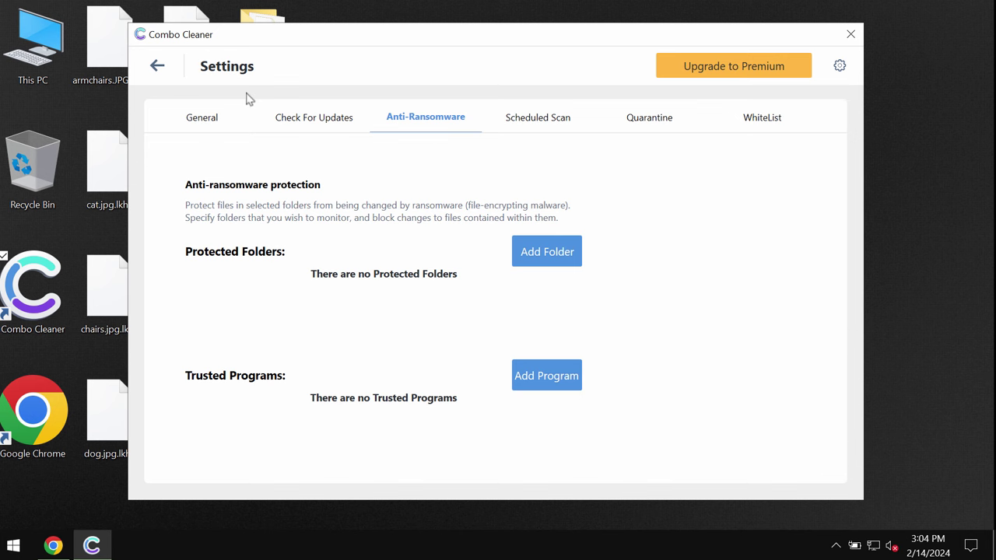
{"action": "left_click", "coordinate": [156, 66]}
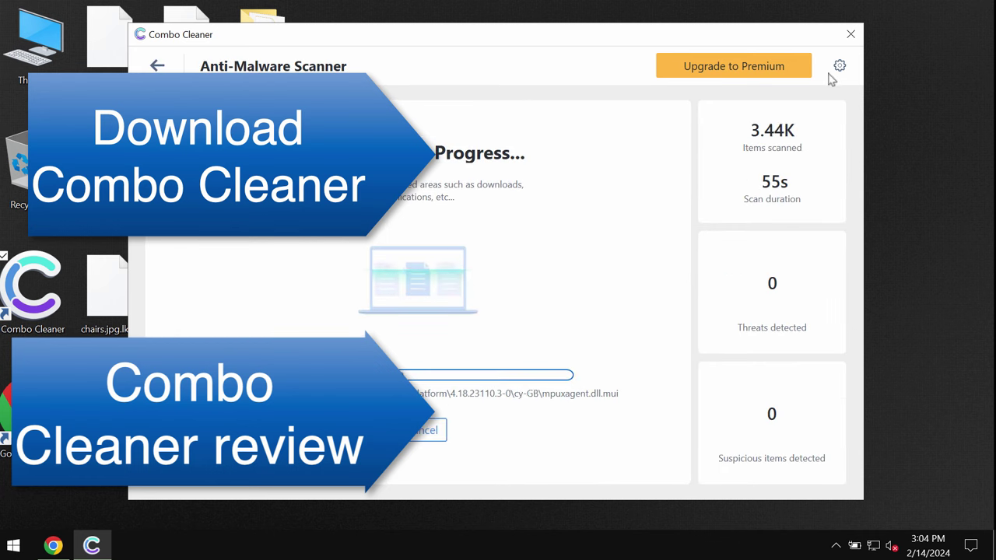
{"action": "left_click", "coordinate": [839, 67]}
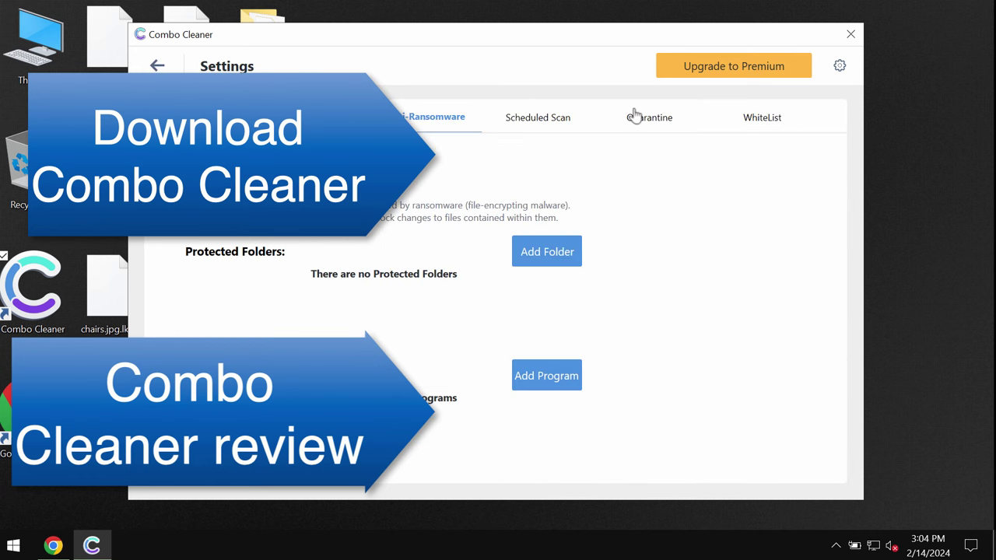